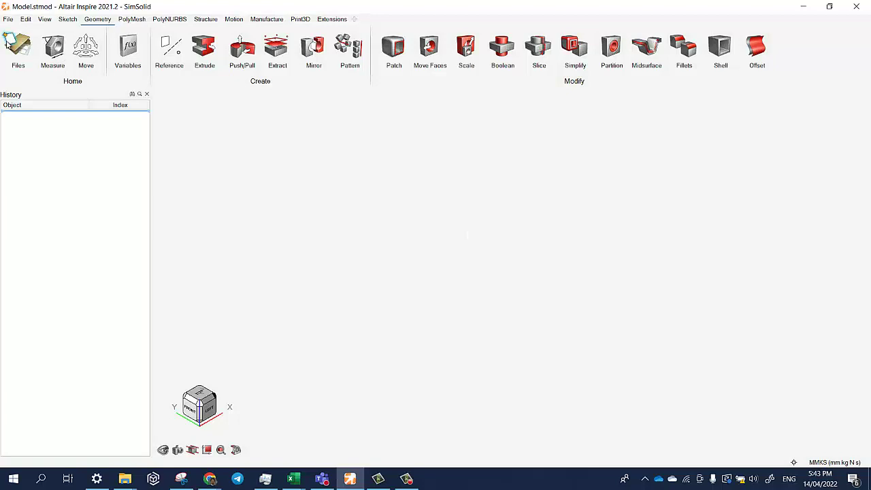
Start a new sketch on the horizontal XY plane.
{"action": "left_click", "coordinate": [67, 19]}
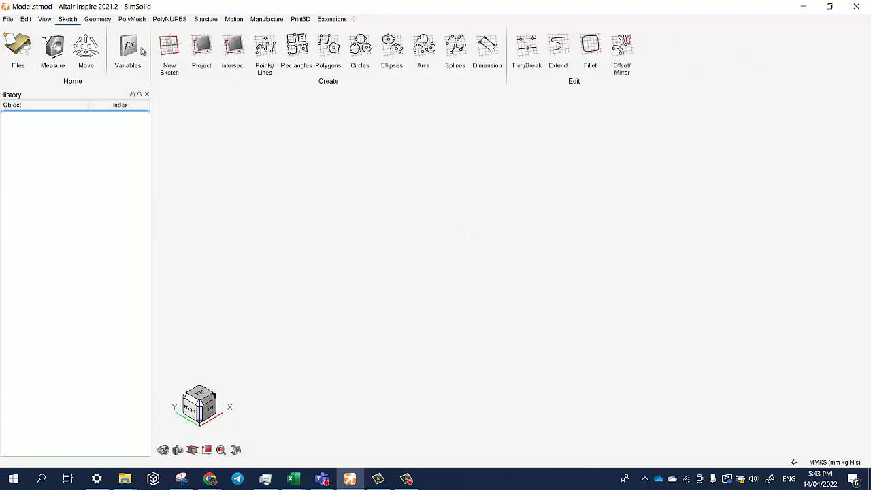
{"action": "left_click", "coordinate": [169, 49]}
{"action": "left_click", "coordinate": [522, 291]}
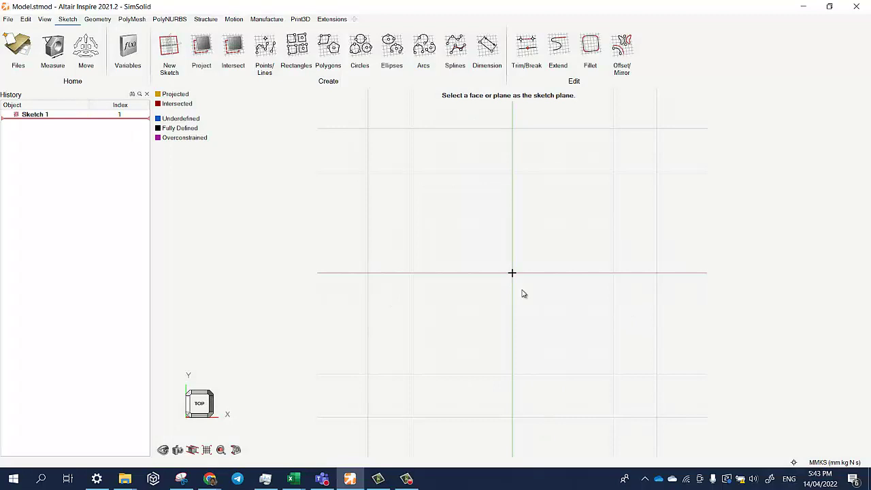
Draw a rectangle from the origin to 50,50 for a 50 × 50 mm square.
{"action": "left_click", "coordinate": [289, 41]}
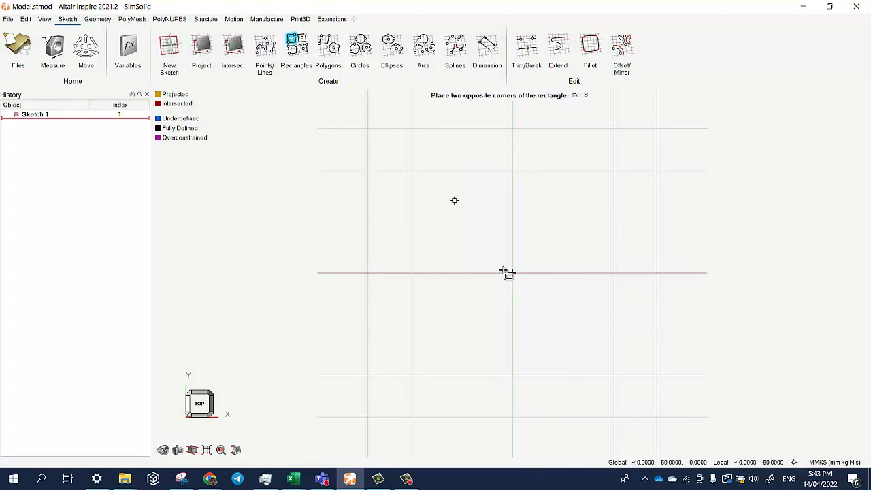
{"action": "left_click", "coordinate": [513, 273]}
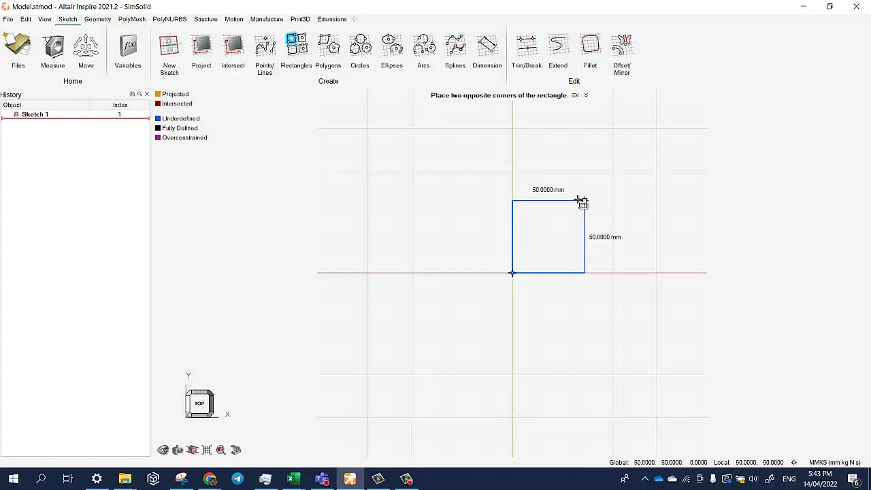
{"action": "left_click", "coordinate": [582, 201]}
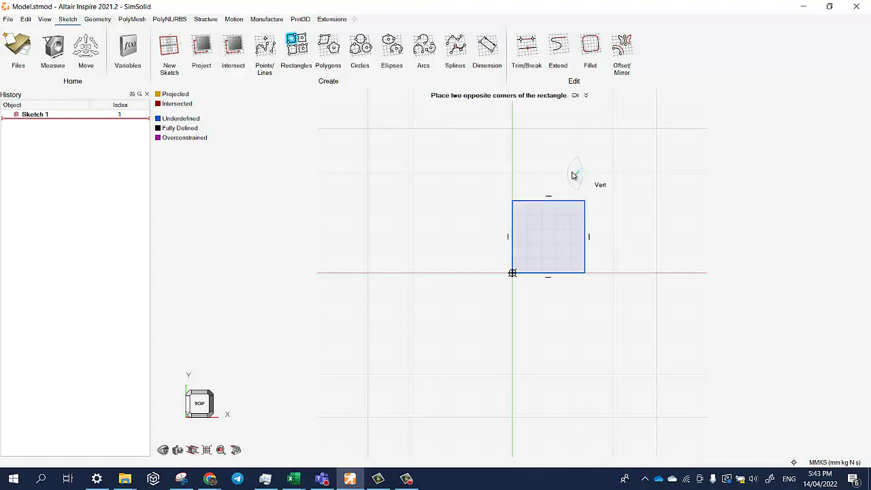
{"action": "key", "text": "Escape"}
Push/Pull the square face 50 mm into a solid cube.
{"action": "left_click", "coordinate": [102, 20]}
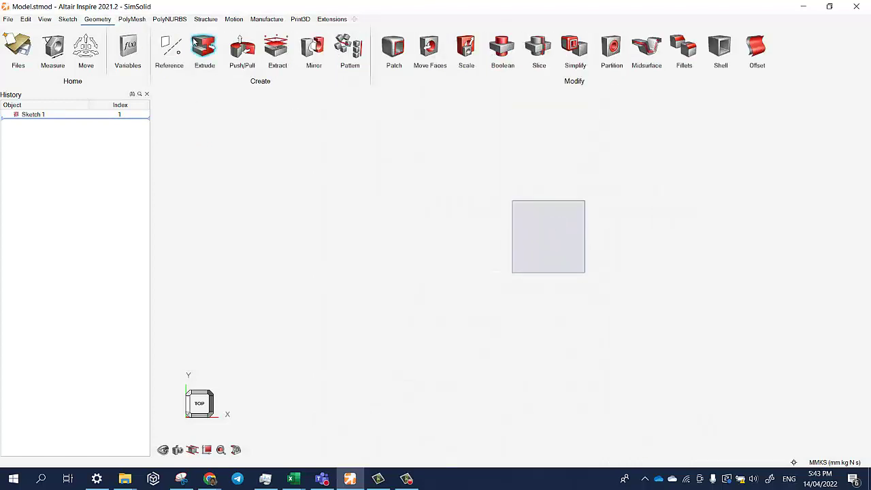
{"action": "left_click", "coordinate": [236, 49]}
{"action": "left_click", "coordinate": [535, 237]}
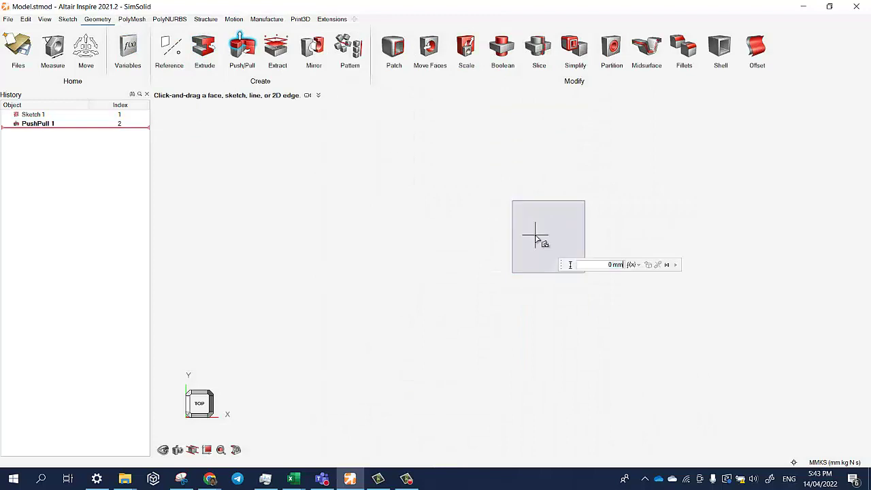
{"action": "type", "text": "50"}
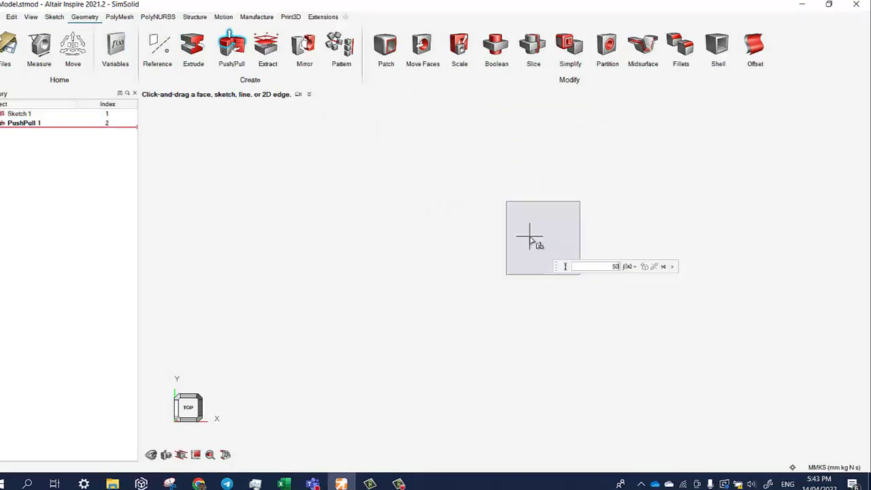
{"action": "key", "text": "Return"}
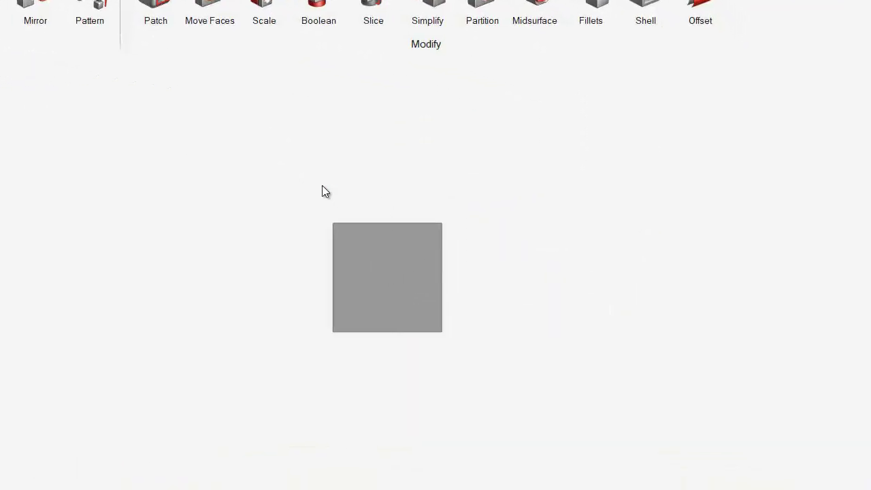
Orbit to view the cube's side and bring up the box's context options.
{"action": "mouse_move", "coordinate": [322, 185]}
{"action": "middle_mouse_down"}
{"action": "mouse_move", "coordinate": [274, 264]}
{"action": "mouse_move", "coordinate": [171, 220]}
{"action": "mouse_move", "coordinate": [336, 184]}
{"action": "middle_mouse_up"}
{"action": "left_click", "coordinate": [358, 277]}
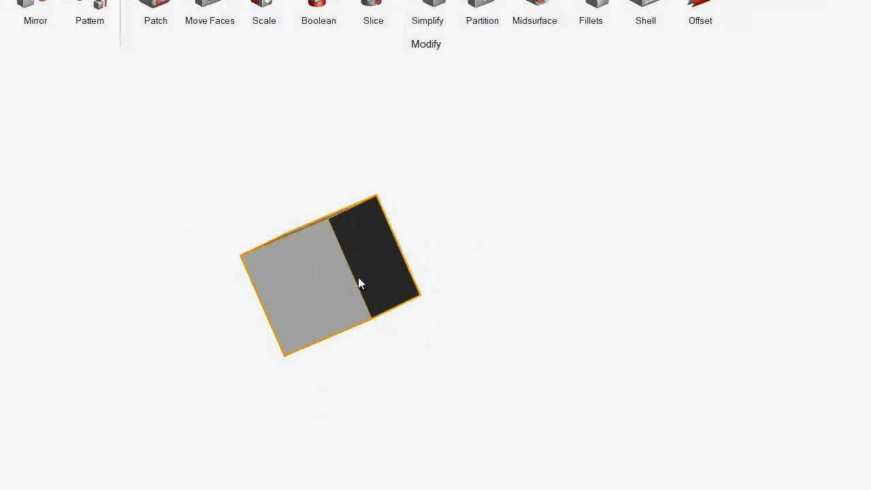
{"action": "right_click", "coordinate": [372, 263]}
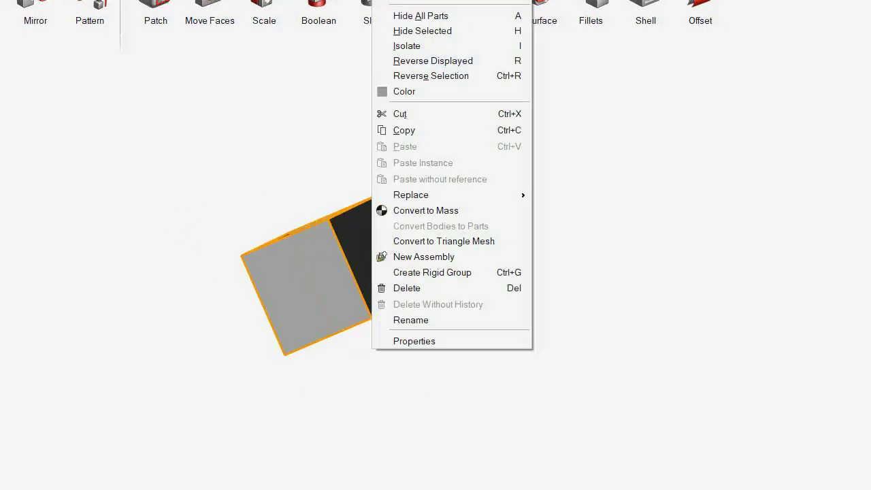
Partition a 3 mm slab off the cube's top face.
{"action": "left_click", "coordinate": [288, 117]}
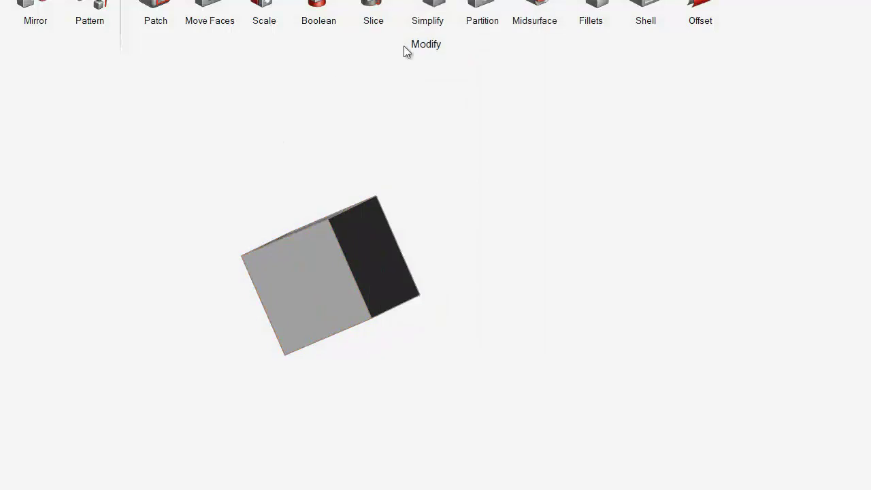
{"action": "left_click", "coordinate": [482, 6]}
{"action": "middle_click_drag", "start_coordinate": [370, 136], "coordinate": [434, 206]}
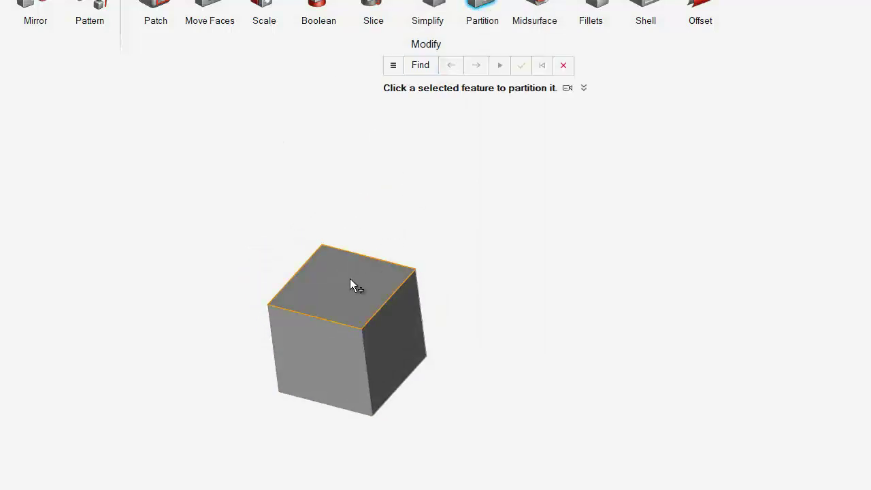
{"action": "left_click", "coordinate": [349, 278]}
{"action": "left_click", "coordinate": [500, 66]}
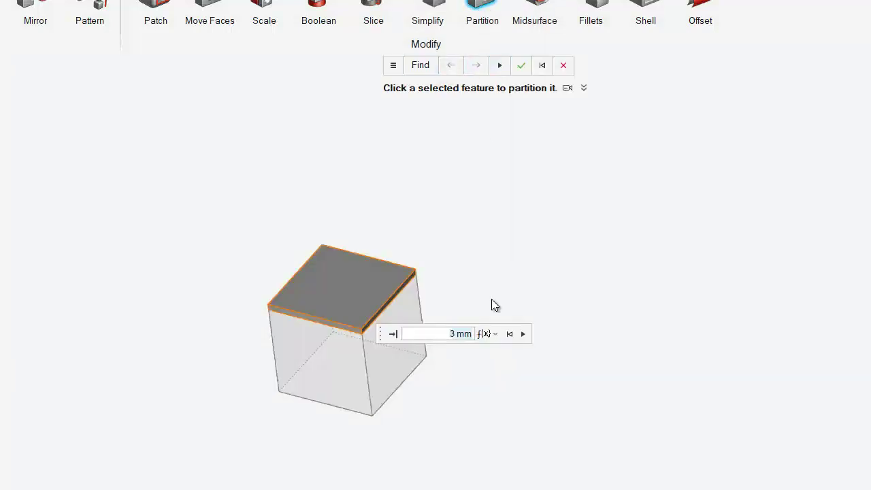
{"action": "right_click", "coordinate": [486, 284]}
{"action": "left_click", "coordinate": [476, 282]}
Partition a 3 mm slab off the cube's bottom face.
{"action": "right_click_drag", "start_coordinate": [430, 411], "coordinate": [345, 243]}
{"action": "left_click", "coordinate": [345, 243]}
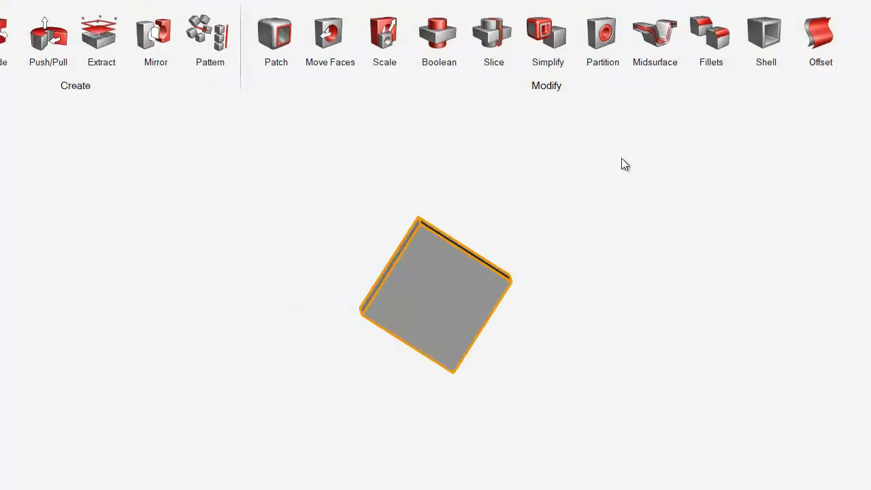
{"action": "left_click", "coordinate": [602, 34]}
{"action": "left_click", "coordinate": [464, 291]}
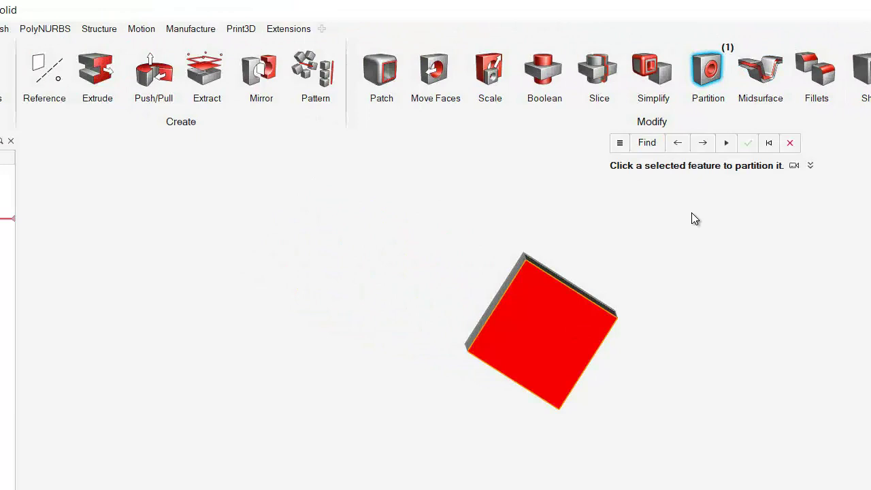
{"action": "left_click", "coordinate": [727, 143]}
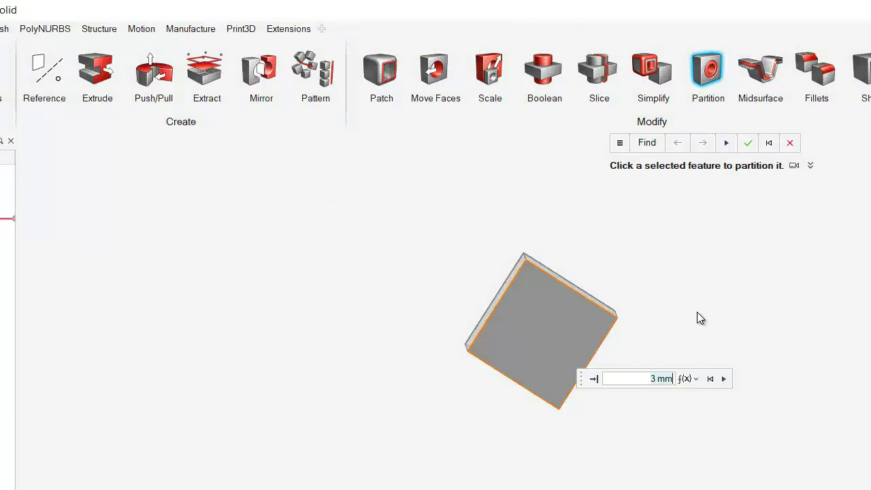
{"action": "right_click_drag", "start_coordinate": [697, 312], "coordinate": [614, 323]}
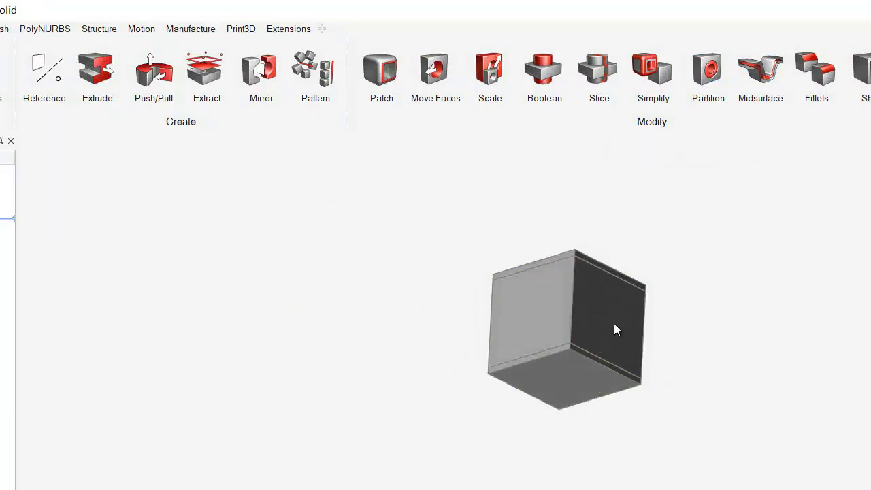
Make the remaining inner core a design space.
{"action": "right_click", "coordinate": [601, 315]}
{"action": "left_click", "coordinate": [616, 24]}
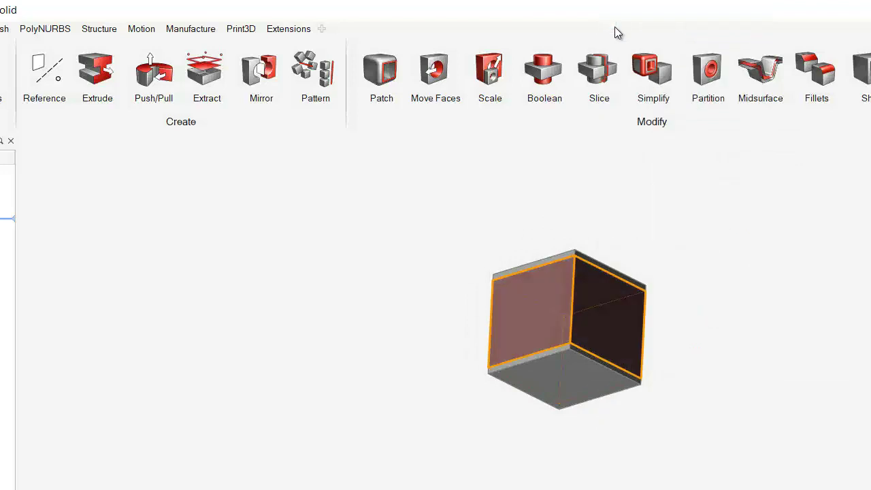
{"action": "left_click", "coordinate": [510, 255]}
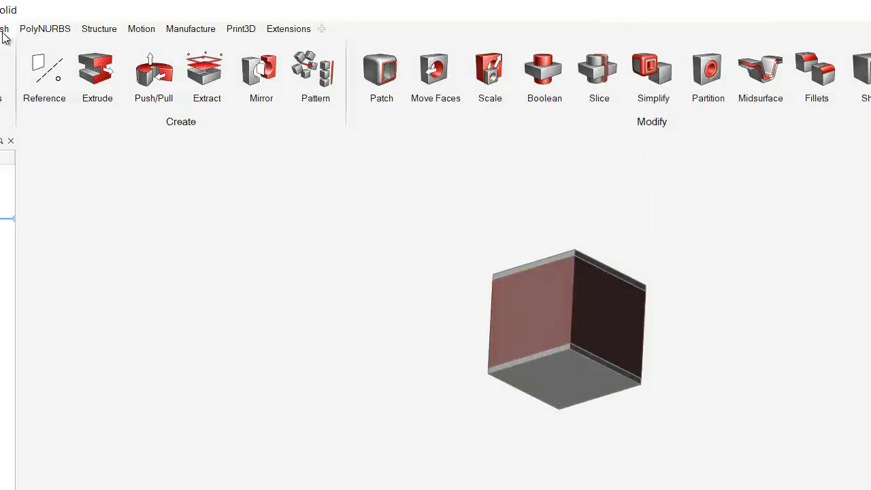
Start a lattice fill on the cube's core to preview the lattice.
{"action": "left_click", "coordinate": [43, 32]}
{"action": "left_click", "coordinate": [7, 33]}
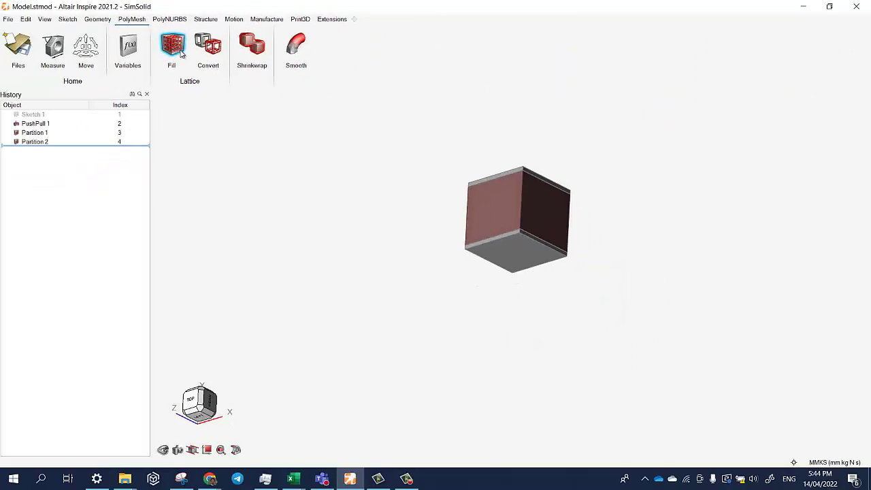
{"action": "left_click", "coordinate": [179, 51]}
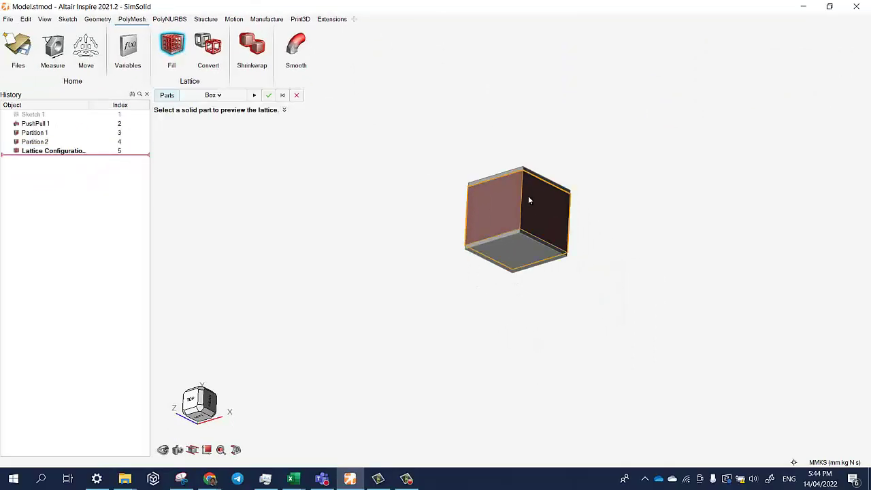
{"action": "left_click", "coordinate": [527, 204]}
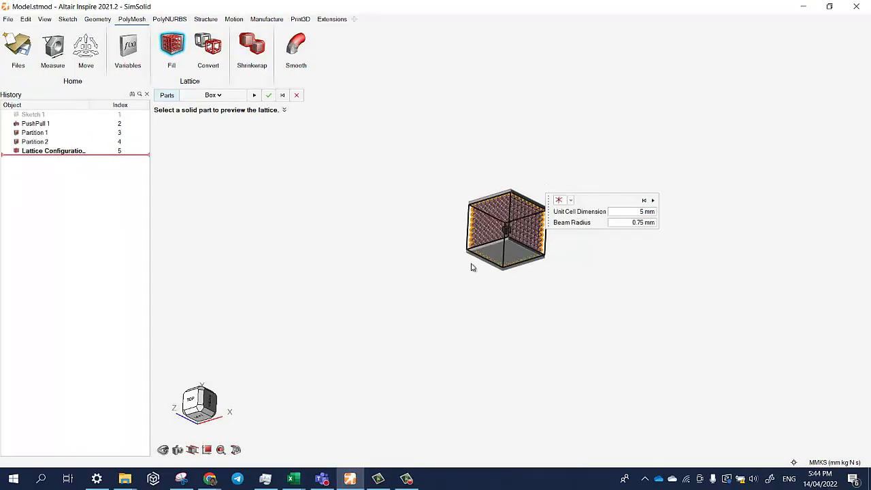
Change the lattice cell type to the cubic, square-celled type.
{"action": "scroll", "coordinate": [474, 267], "scroll_direction": "up", "scroll_amount": 5}
{"action": "right_click_drag", "start_coordinate": [690, 139], "coordinate": [502, 249]}
{"action": "scroll", "coordinate": [522, 226], "scroll_direction": "up", "scroll_amount": 1}
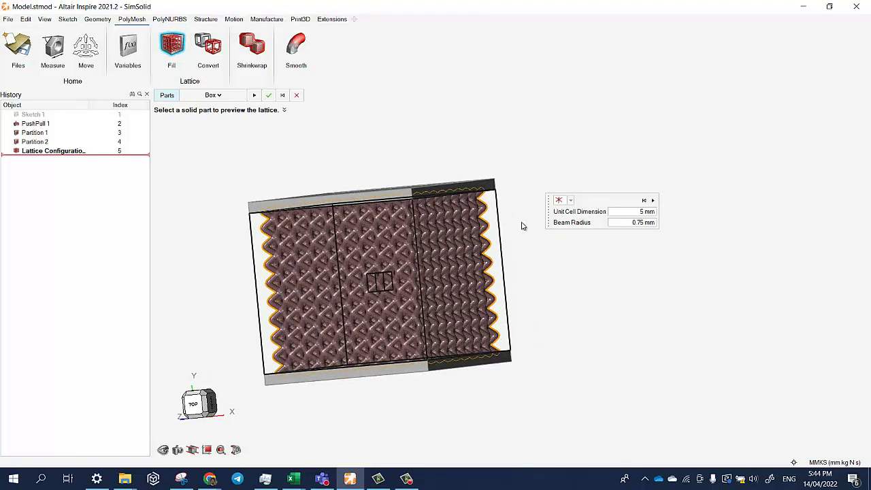
{"action": "left_click", "coordinate": [567, 203]}
{"action": "left_click", "coordinate": [571, 222]}
Set the lattice unit cell dimension to 4 mm, then 3 mm.
{"action": "mouse_move", "coordinate": [550, 326]}
{"action": "right_mouse_down"}
{"action": "mouse_move", "coordinate": [514, 273]}
{"action": "mouse_move", "coordinate": [597, 297]}
{"action": "mouse_move", "coordinate": [578, 286]}
{"action": "mouse_move", "coordinate": [563, 291]}
{"action": "right_mouse_up"}
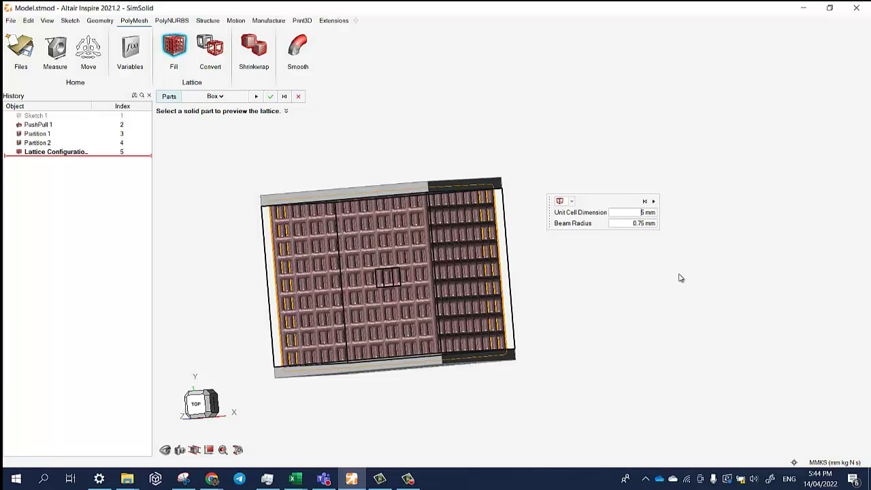
{"action": "key", "text": "Return"}
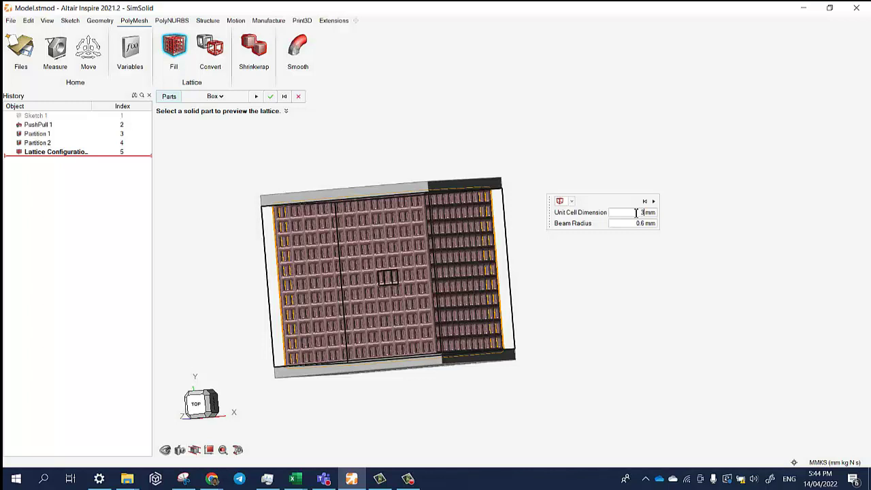
{"action": "key", "text": "Return"}
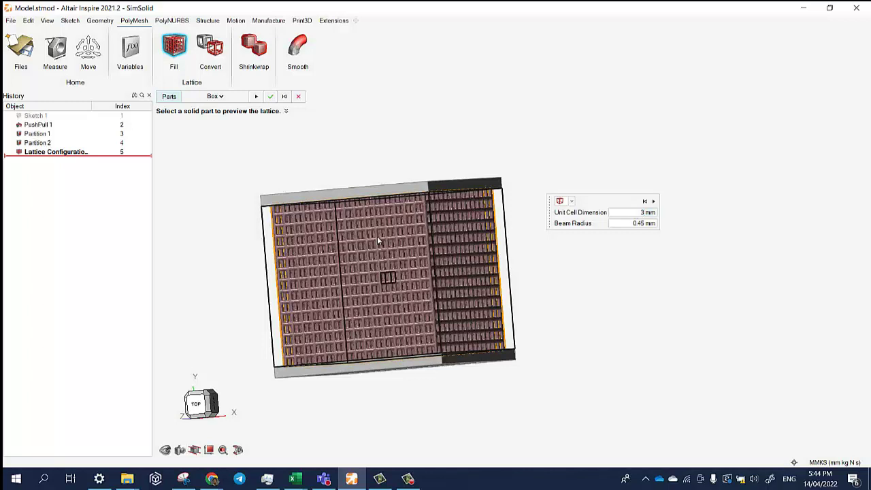
Try 1 mm and 2 mm unit cells, cancelling each Too Many Cells warning.
{"action": "right_click_drag", "start_coordinate": [431, 245], "coordinate": [373, 259]}
{"action": "mouse_move", "coordinate": [349, 359]}
{"action": "right_mouse_down"}
{"action": "mouse_move", "coordinate": [366, 348]}
{"action": "mouse_move", "coordinate": [350, 370]}
{"action": "right_mouse_up"}
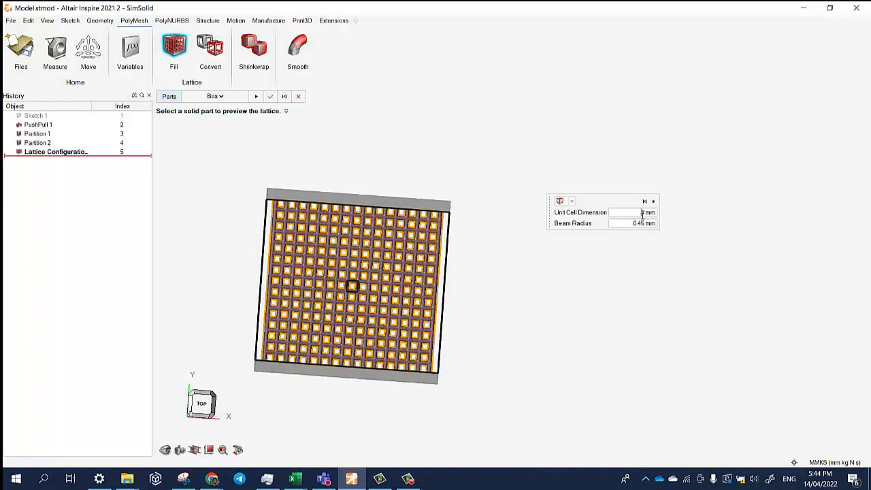
{"action": "key", "text": "Return"}
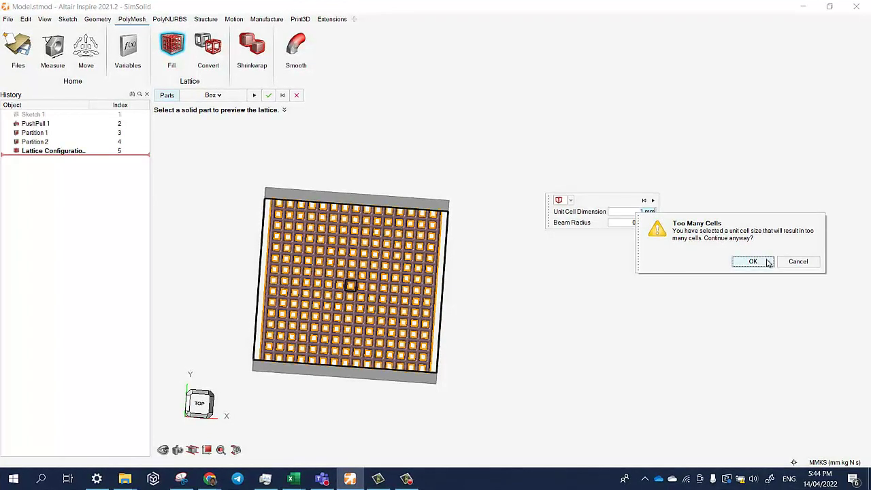
{"action": "left_click", "coordinate": [787, 264]}
{"action": "type", "text": "3"}
{"action": "key", "text": "Return"}
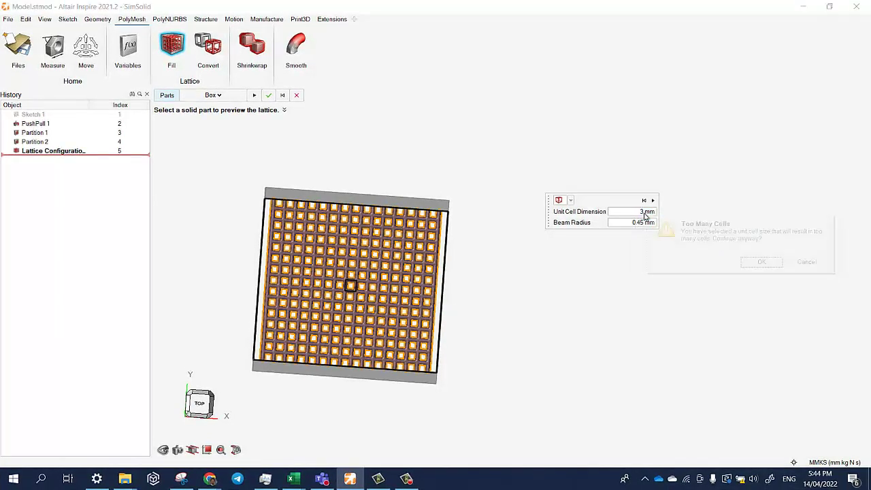
{"action": "left_click", "coordinate": [806, 262]}
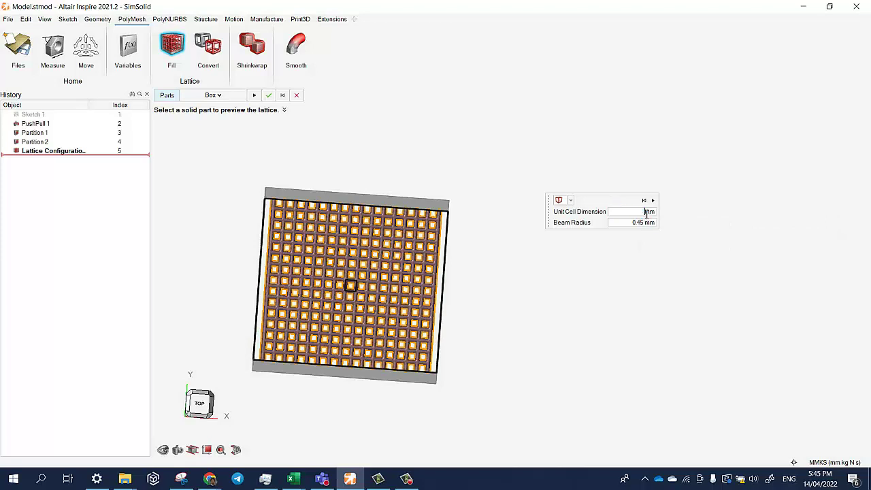
{"action": "key", "text": "Return"}
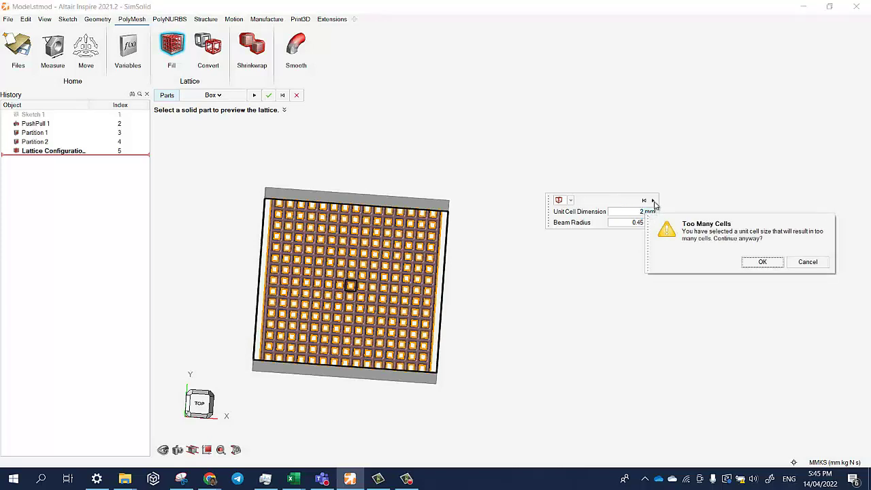
{"action": "left_click", "coordinate": [808, 262]}
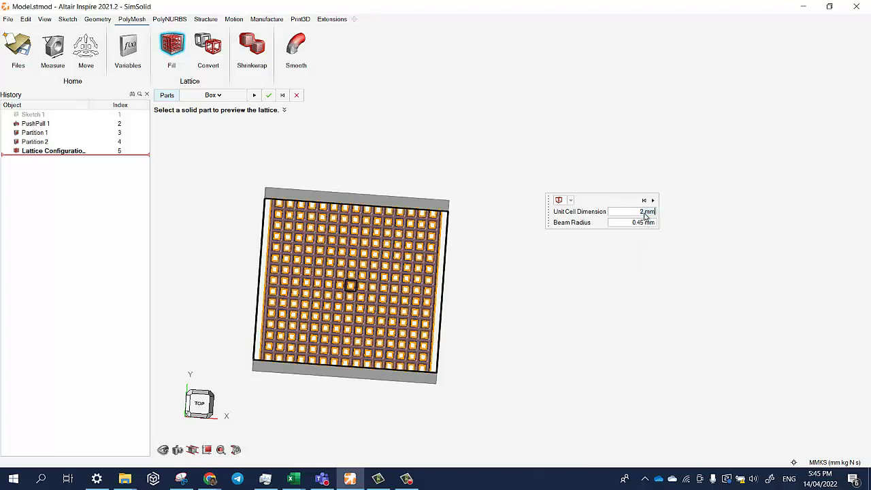
Set the lattice beam radius to 0.2 mm, then 0.8 mm, keeping 3 mm cells.
{"action": "left_click", "coordinate": [808, 262]}
{"action": "left_click", "coordinate": [640, 215]}
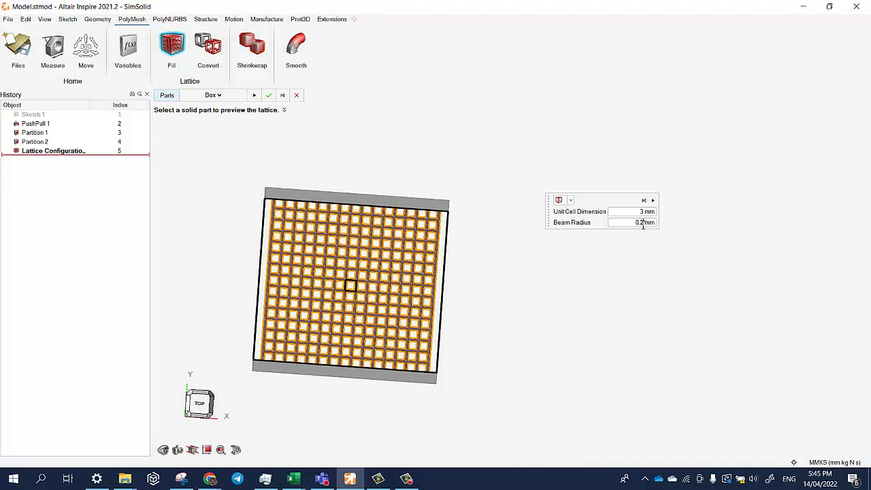
{"action": "left_click", "coordinate": [638, 211]}
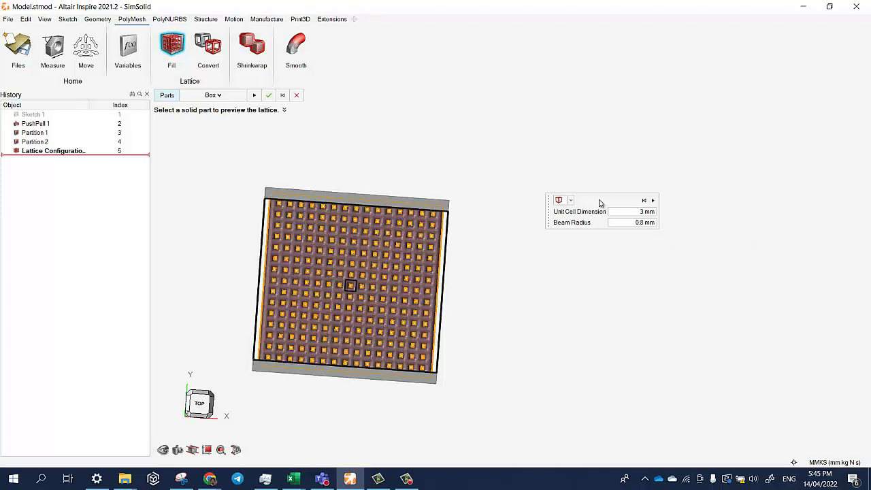
{"action": "left_click", "coordinate": [570, 202]}
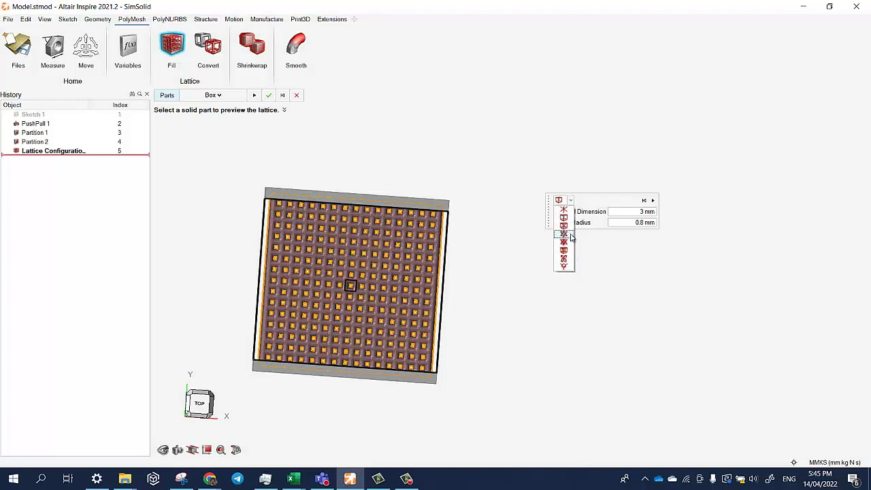
Choose the fourth, diagonally braced cell type with 5 mm cells and 0.33 mm beam radius.
{"action": "left_click", "coordinate": [569, 235]}
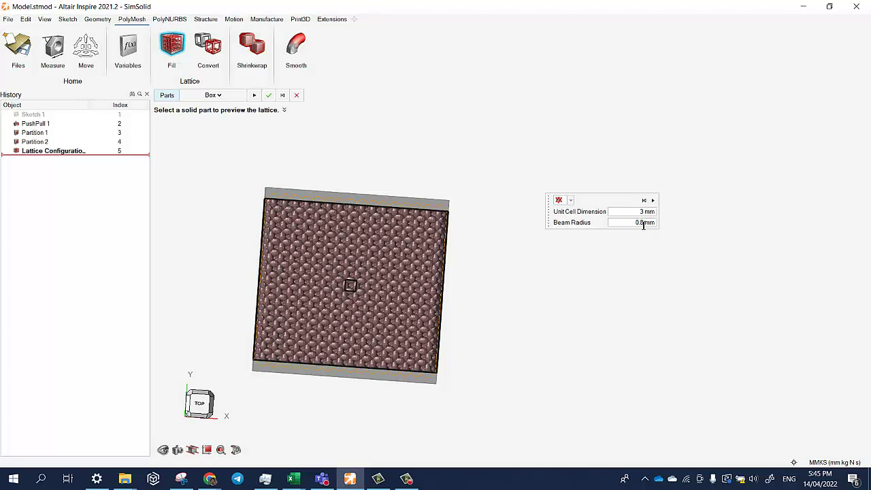
{"action": "left_click", "coordinate": [638, 213]}
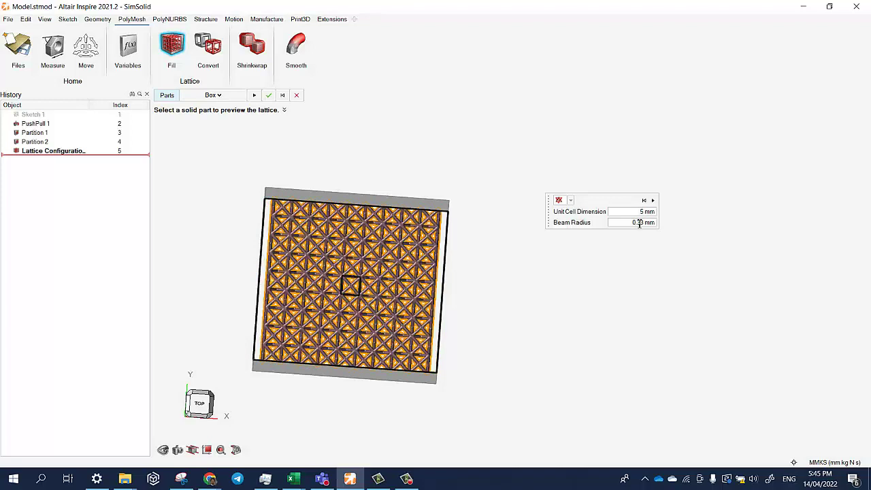
{"action": "right_click_drag", "start_coordinate": [420, 379], "coordinate": [260, 294]}
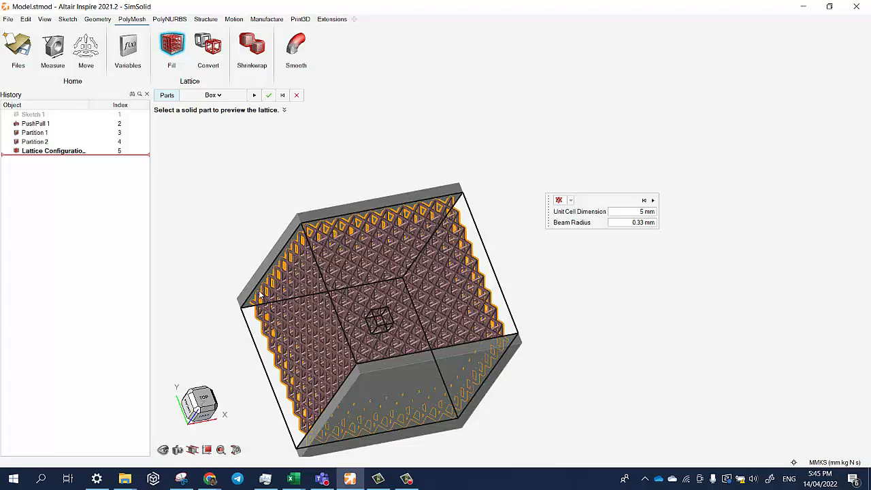
{"action": "right_click_drag", "start_coordinate": [350, 206], "coordinate": [554, 192]}
Switch the lattice to the honeycomb-like cell type, keeping 5 mm cells and 0.33 mm beams.
{"action": "left_click", "coordinate": [571, 200]}
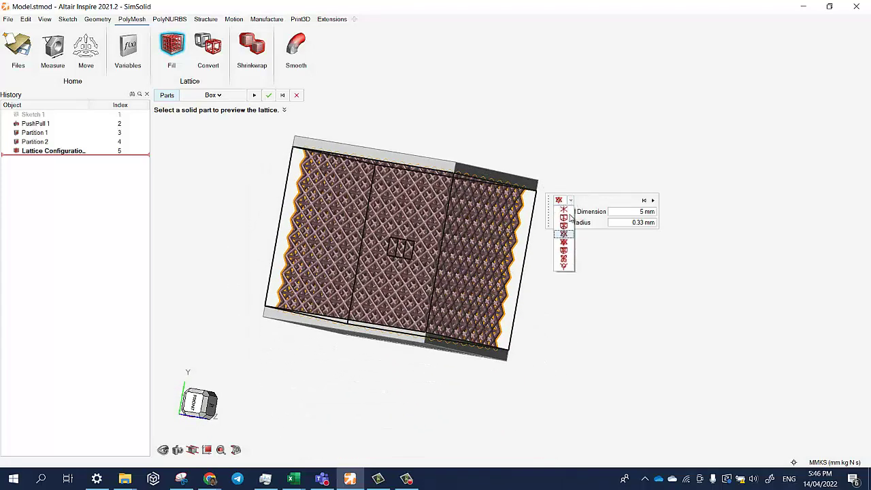
{"action": "left_click", "coordinate": [564, 267]}
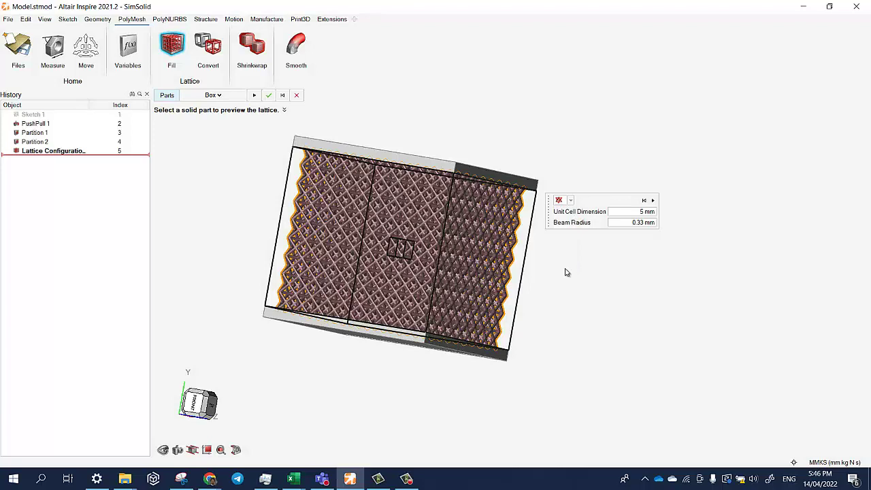
{"action": "right_click_drag", "start_coordinate": [518, 320], "coordinate": [549, 241]}
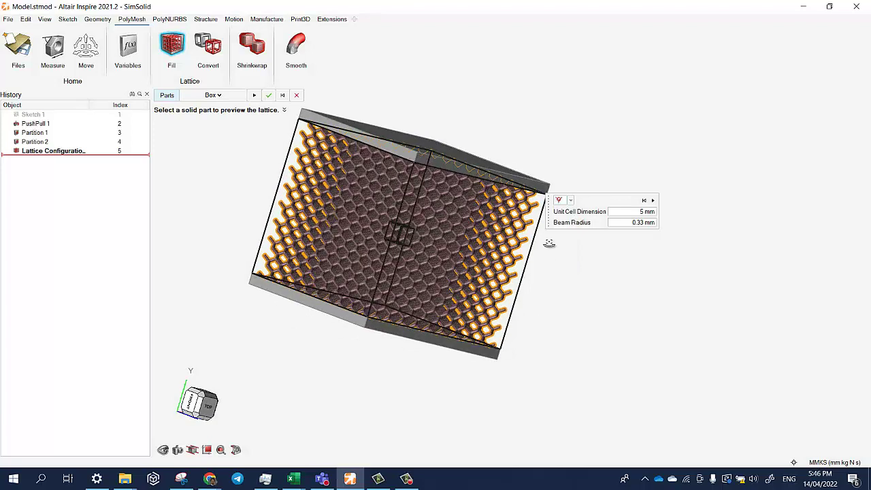
{"action": "left_click", "coordinate": [571, 201]}
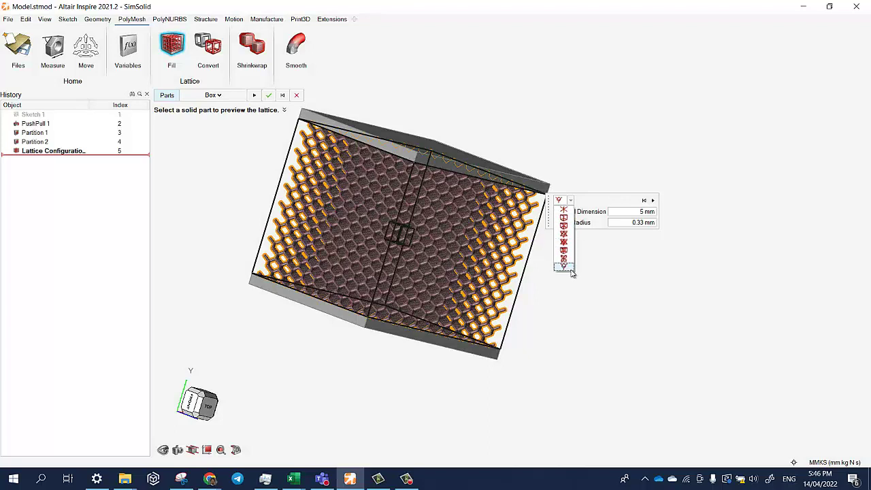
{"action": "left_click", "coordinate": [591, 201]}
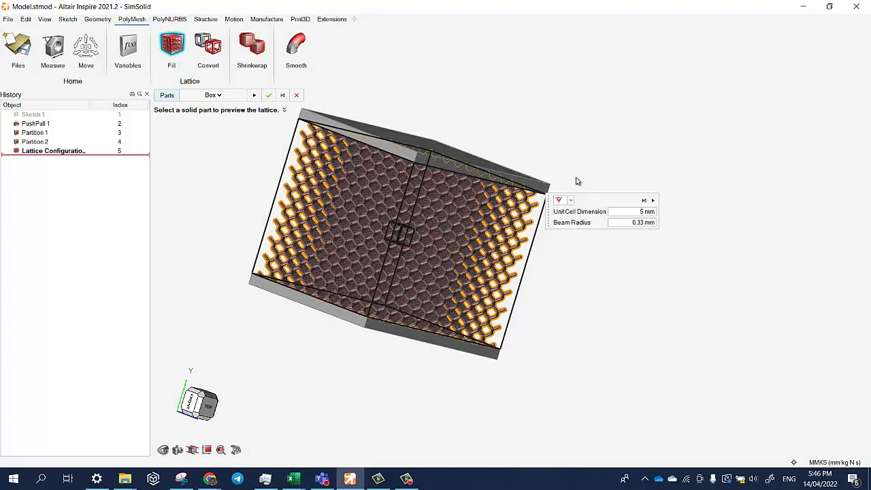